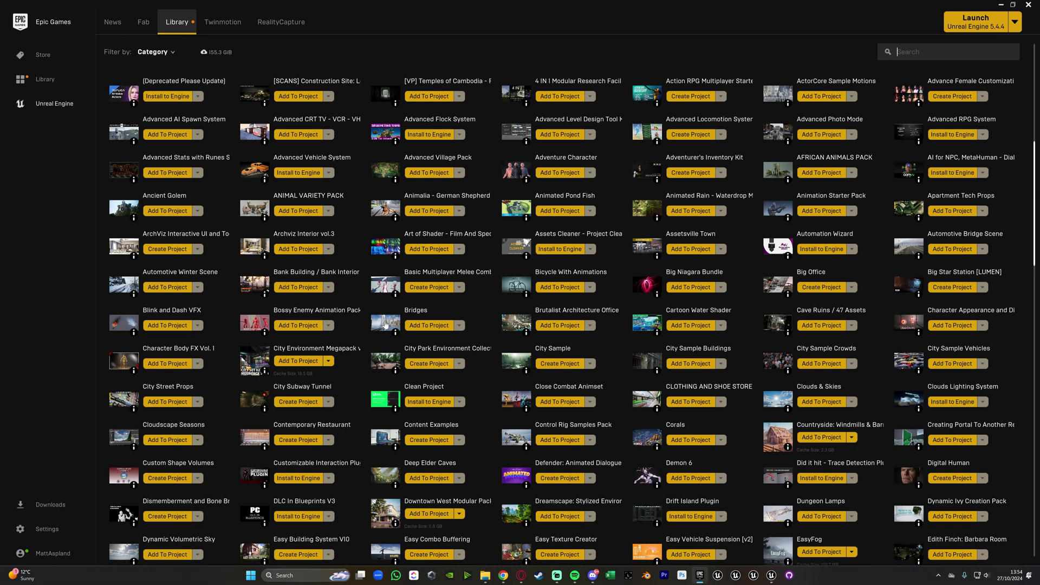
# - Search the Unreal Engine library for "fab" and install the Fab UE Plugin to the 5.4 engine slot
pyautogui.click(921, 52)
pyautogui.write('fab')
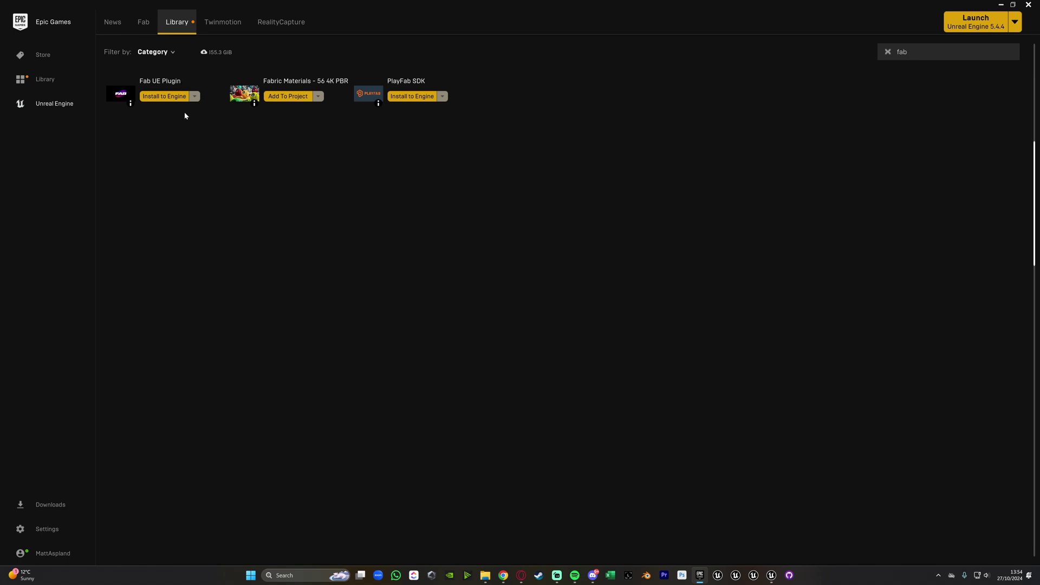
pyautogui.click(167, 99)
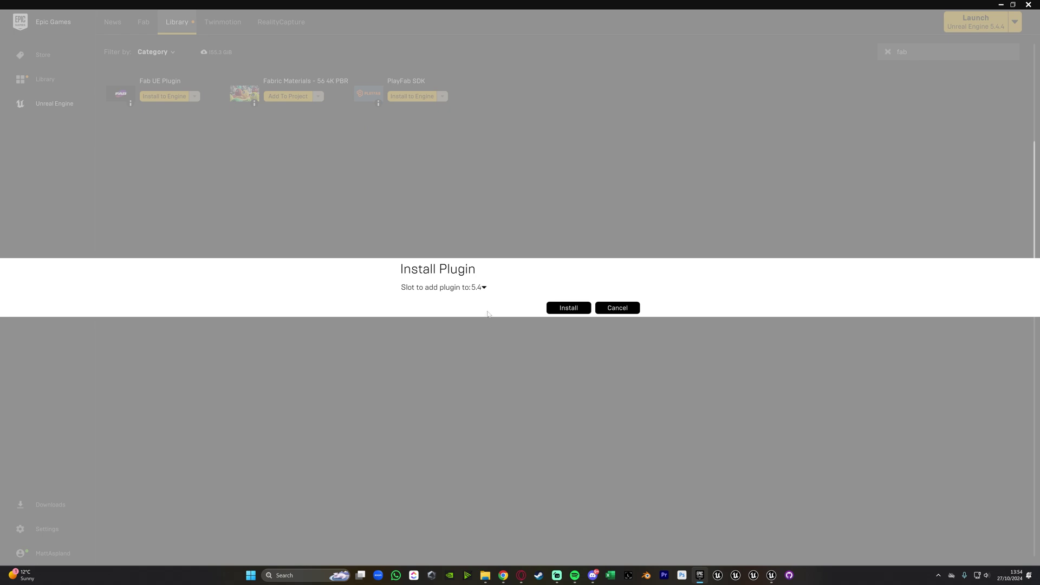
pyautogui.click(569, 313)
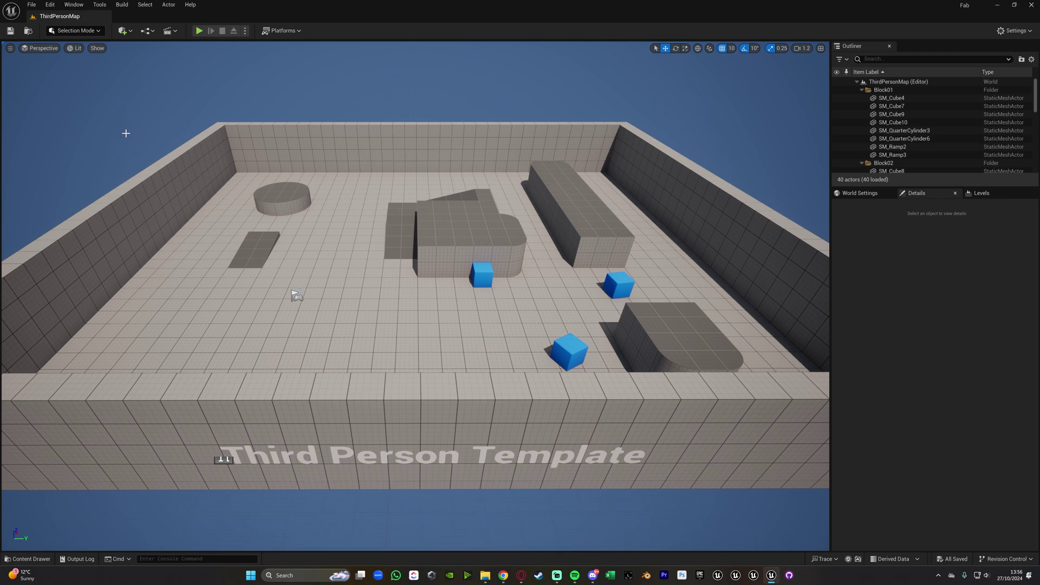
# - Find the Fab plugin by searching "fab" among the project's plugins, make sure it is enabled, and close the plugin list
pyautogui.click(50, 5)
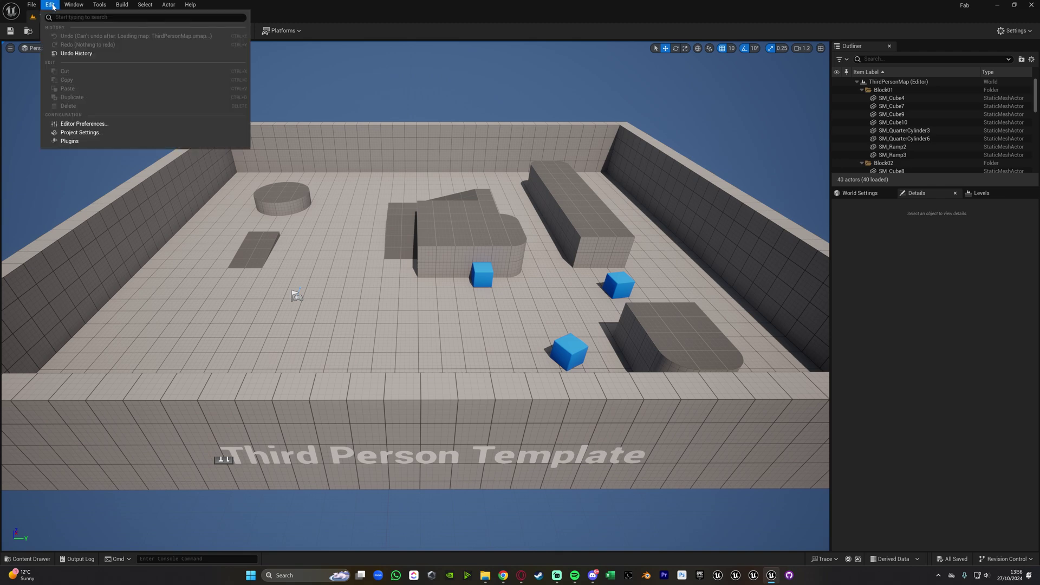
pyautogui.click(71, 142)
pyautogui.write('fab')
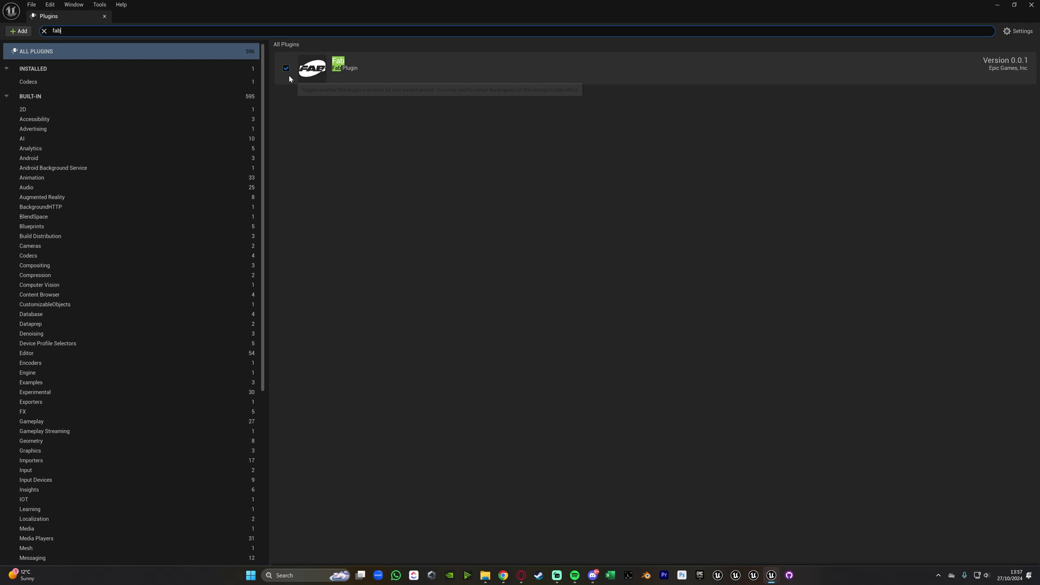
pyautogui.click(106, 17)
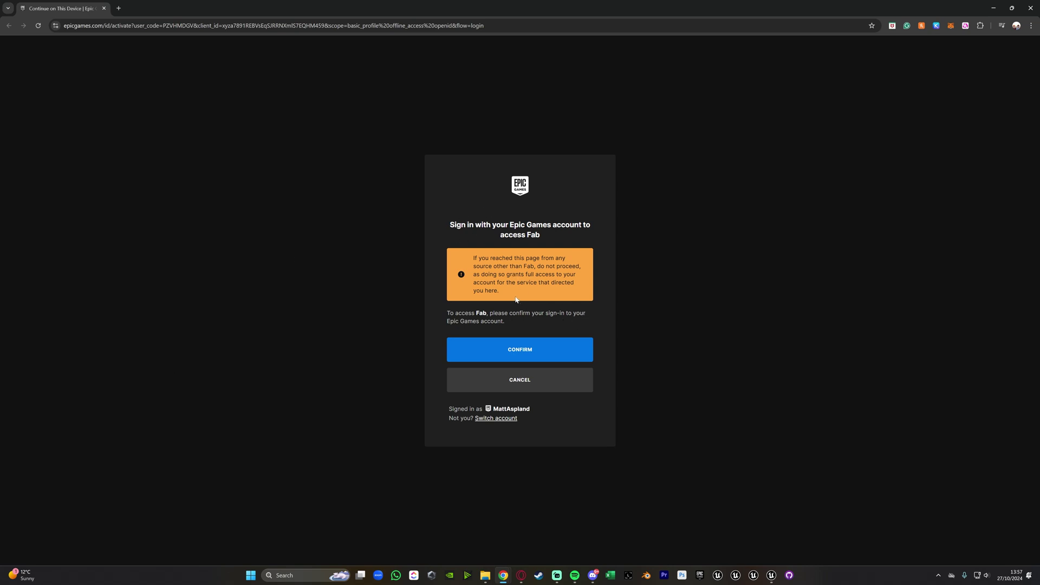
# - Confirm the Epic Games account sign-in for Fab and open the Fab window maximized in the Unreal editor
pyautogui.click(491, 351)
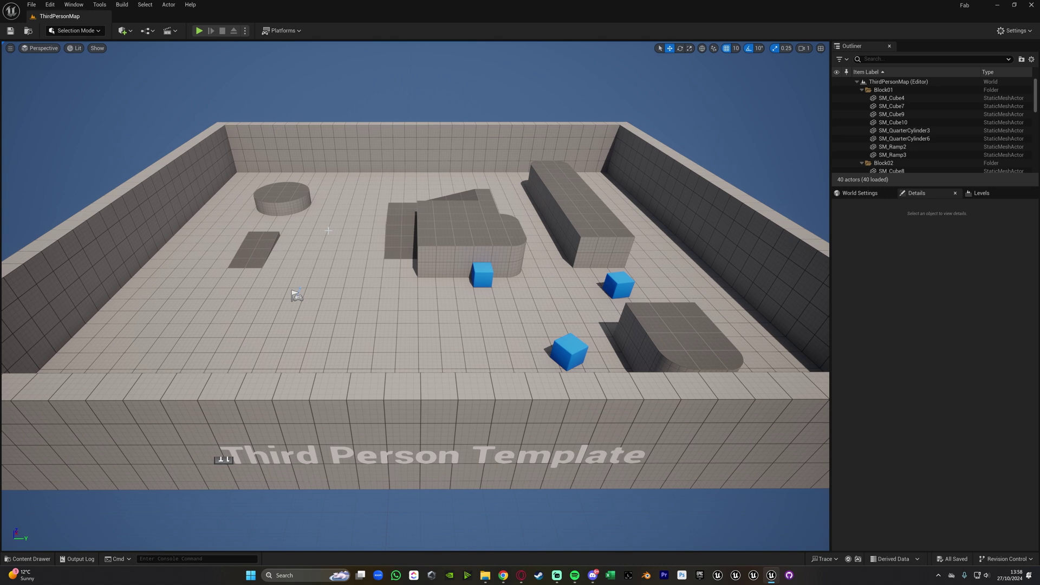
pyautogui.click(73, 4)
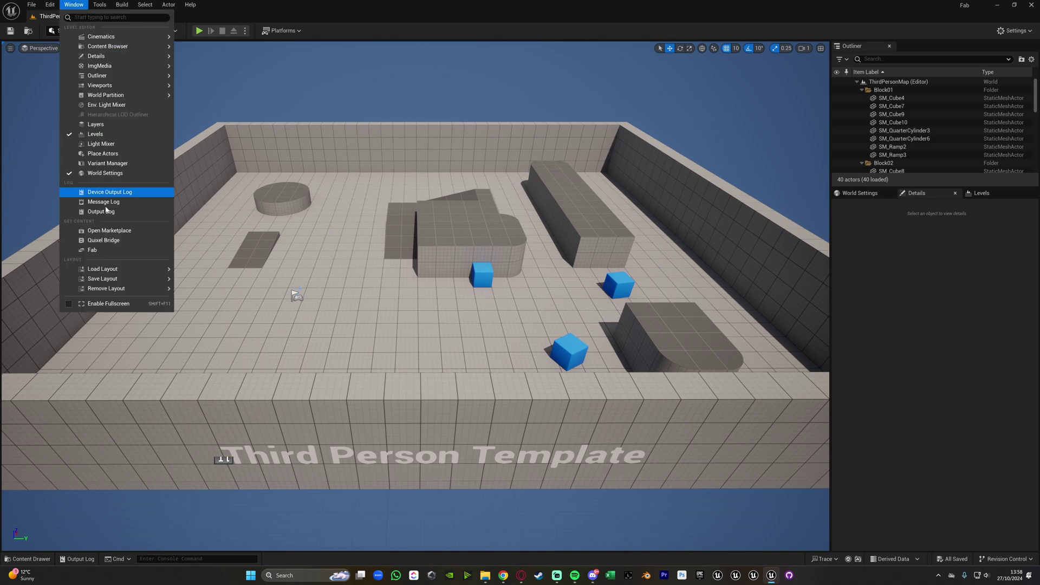
pyautogui.click(92, 250)
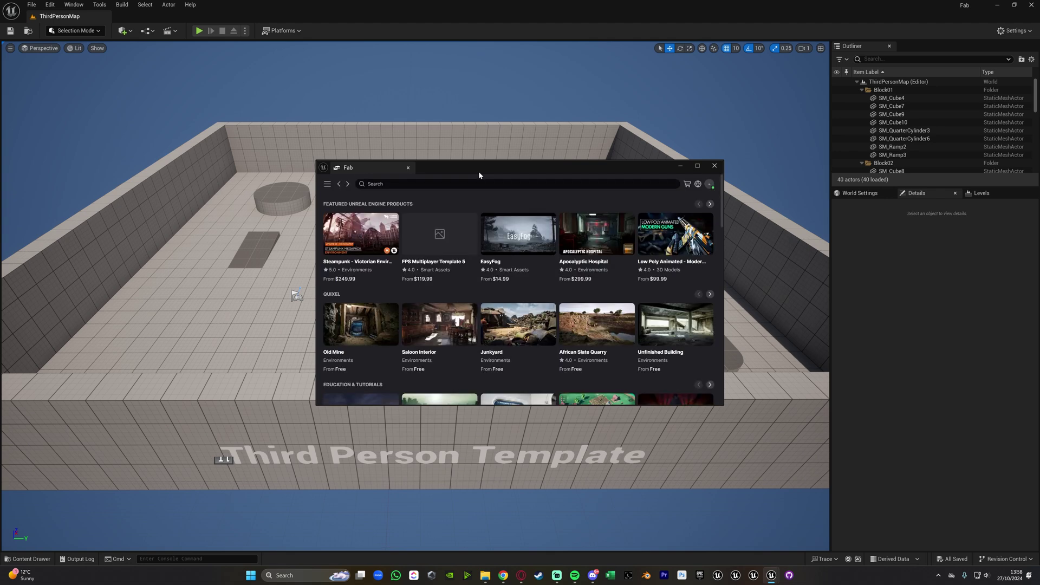
pyautogui.moveTo(478, 171); pyautogui.dragTo(520, 117)
pyautogui.scroll(-2, 600, 245)
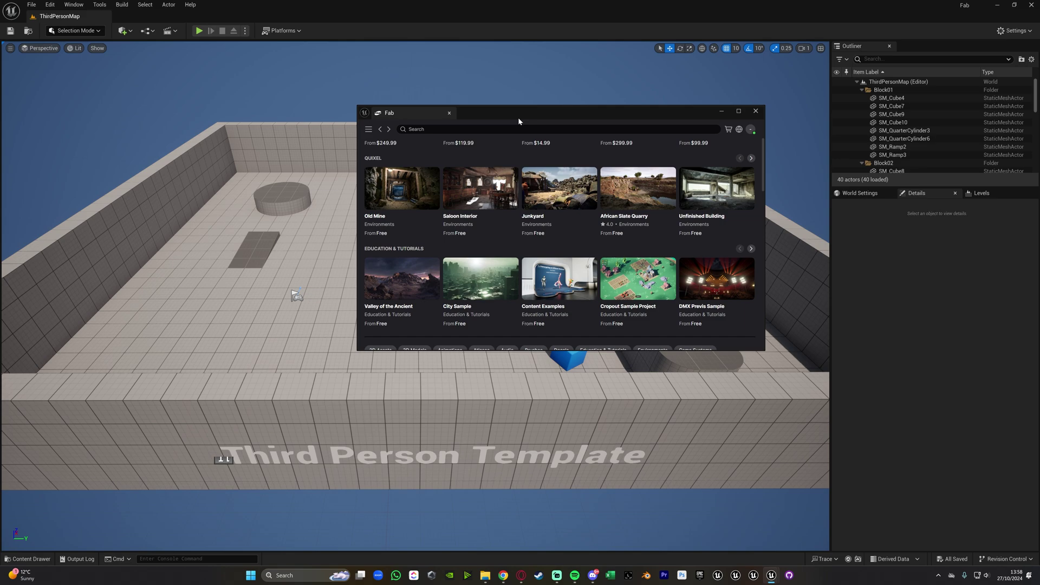
pyautogui.doubleClick(580, 111)
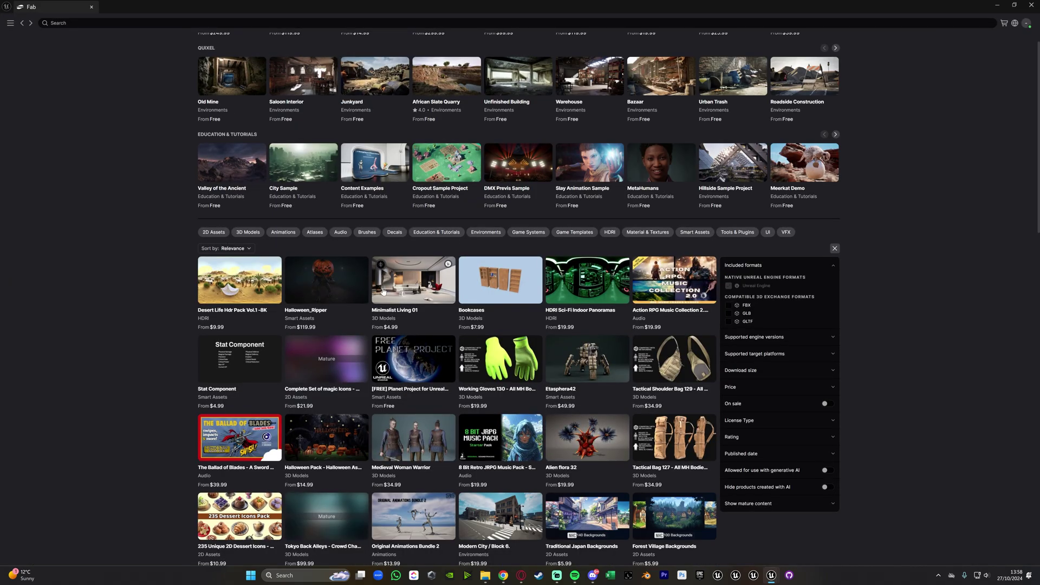
pyautogui.scroll(2, 287, 352)
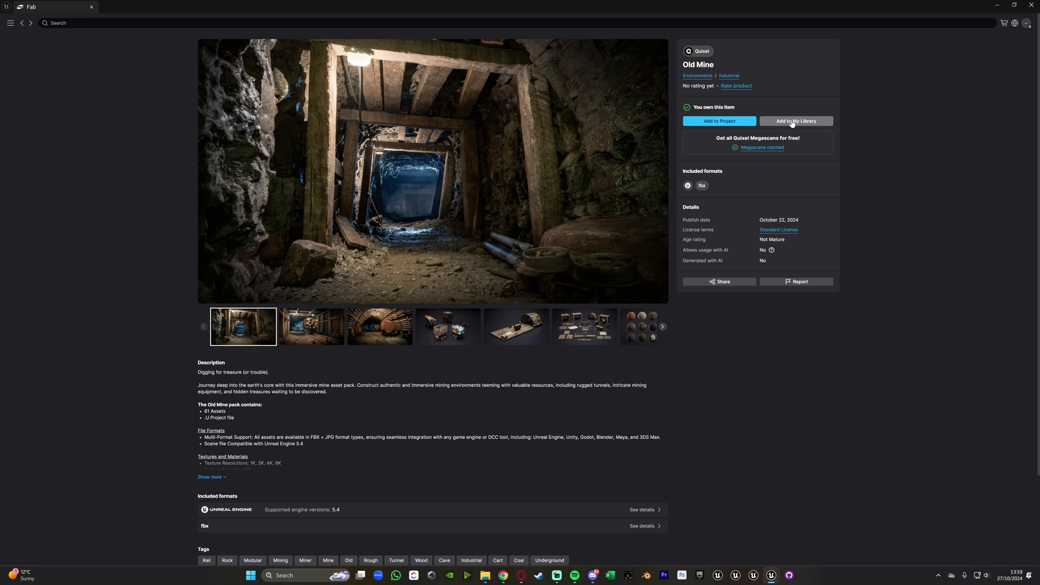
# - Add Quixel's Old Mine to the project, agreeing to the Fab End User License Agreement and opting in to news and special offers
pyautogui.click(726, 121)
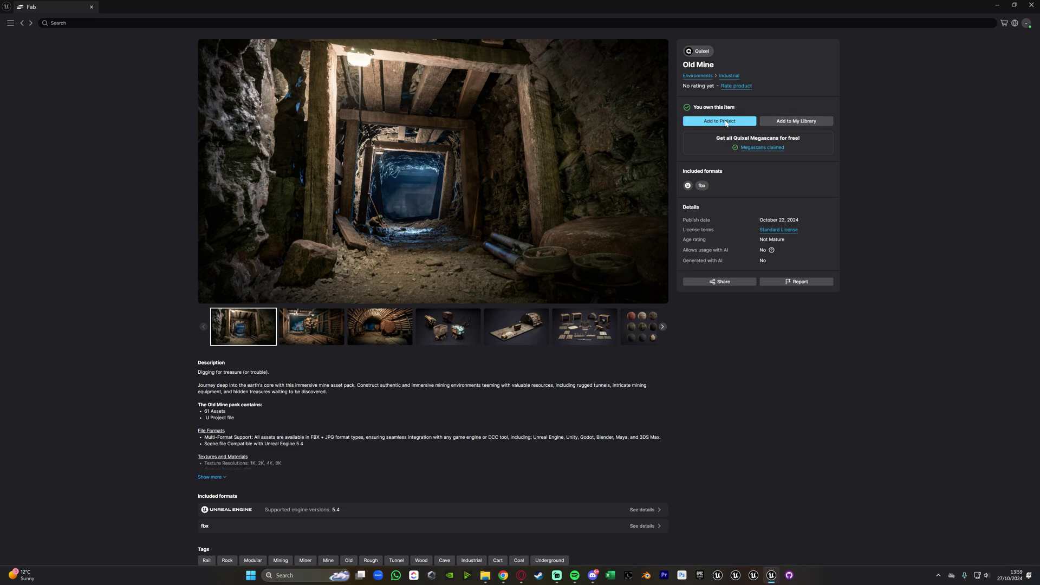
pyautogui.moveTo(678, 46); pyautogui.dragTo(681, 172)
pyautogui.scroll(-20, 571, 476)
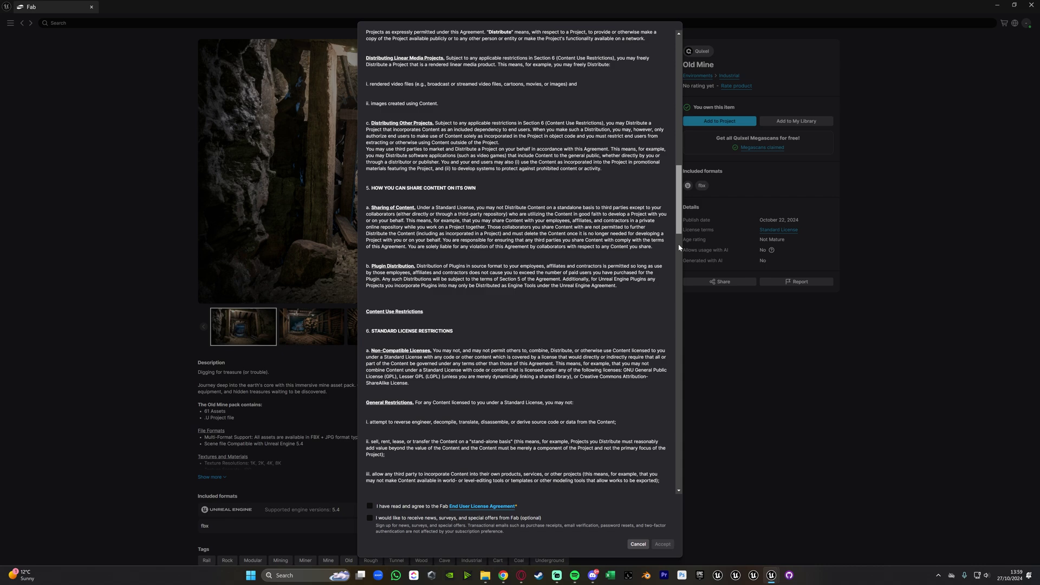
pyautogui.click(370, 506)
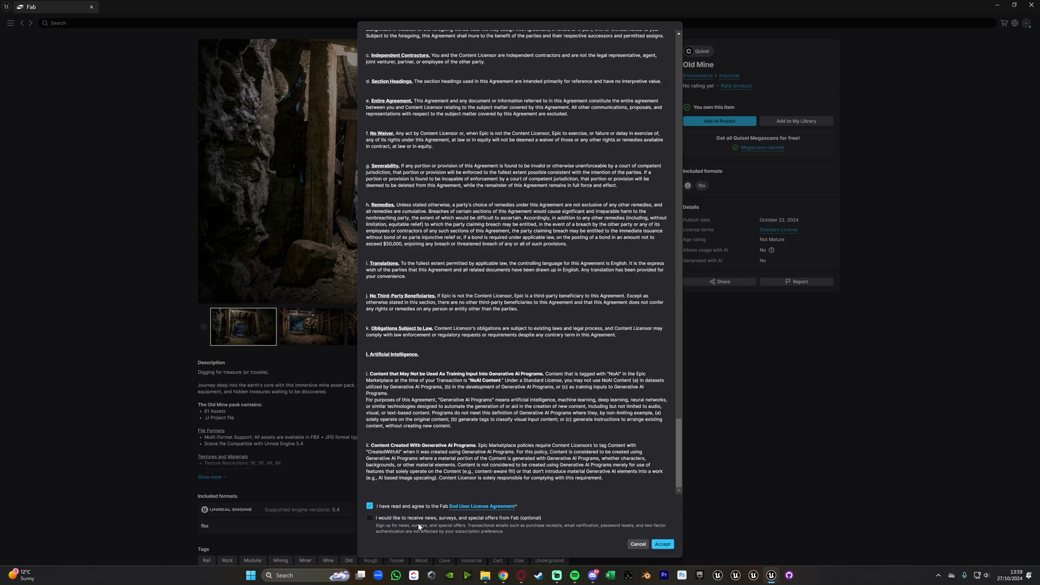
pyautogui.click(370, 518)
pyautogui.click(662, 544)
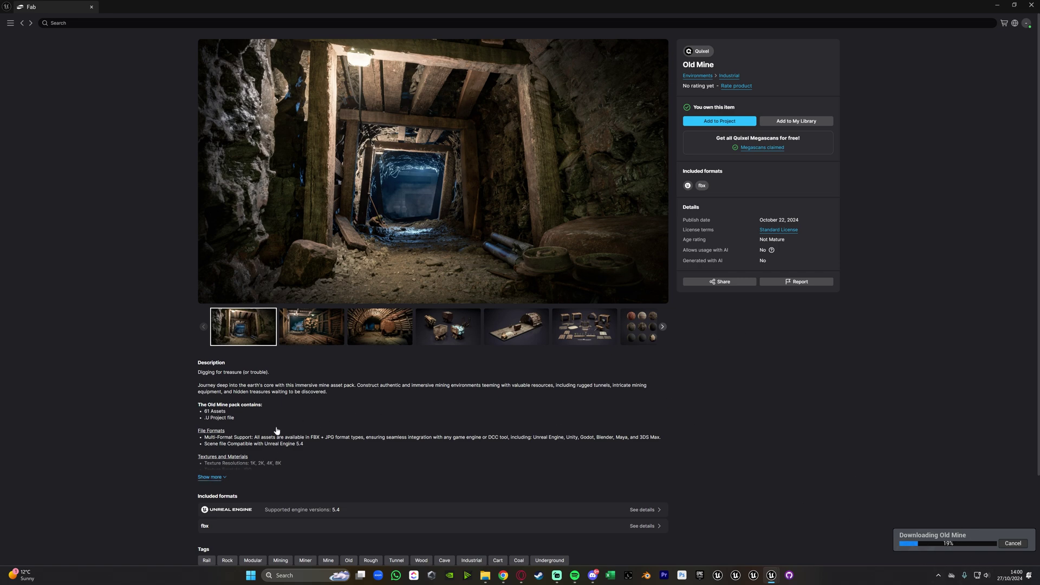
# - Expand the full Old Mine description to read it and view the pack's gallery images
pyautogui.click(211, 477)
pyautogui.scroll(-3, 289, 372)
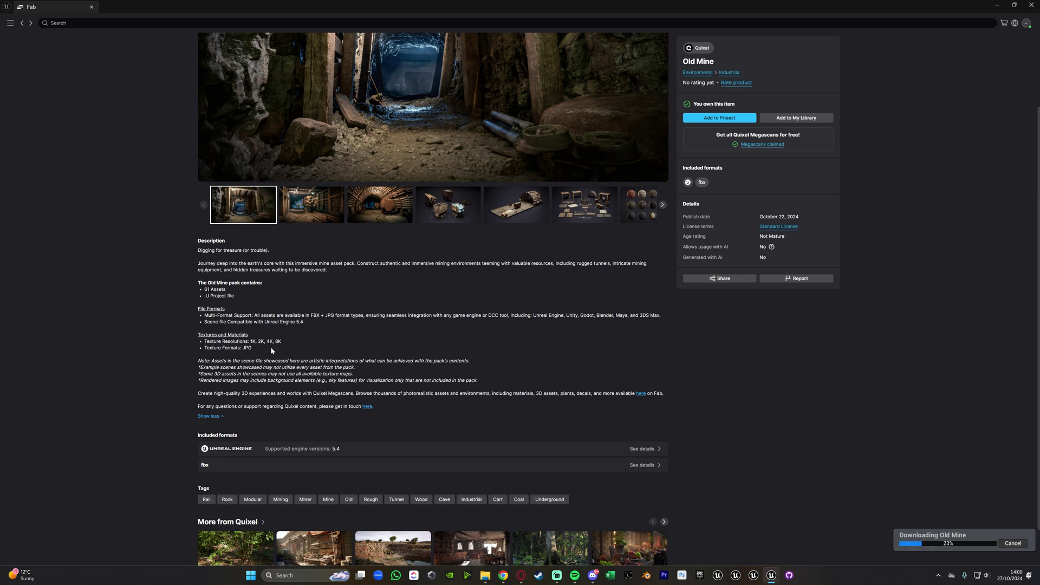
pyautogui.scroll(3, 280, 350)
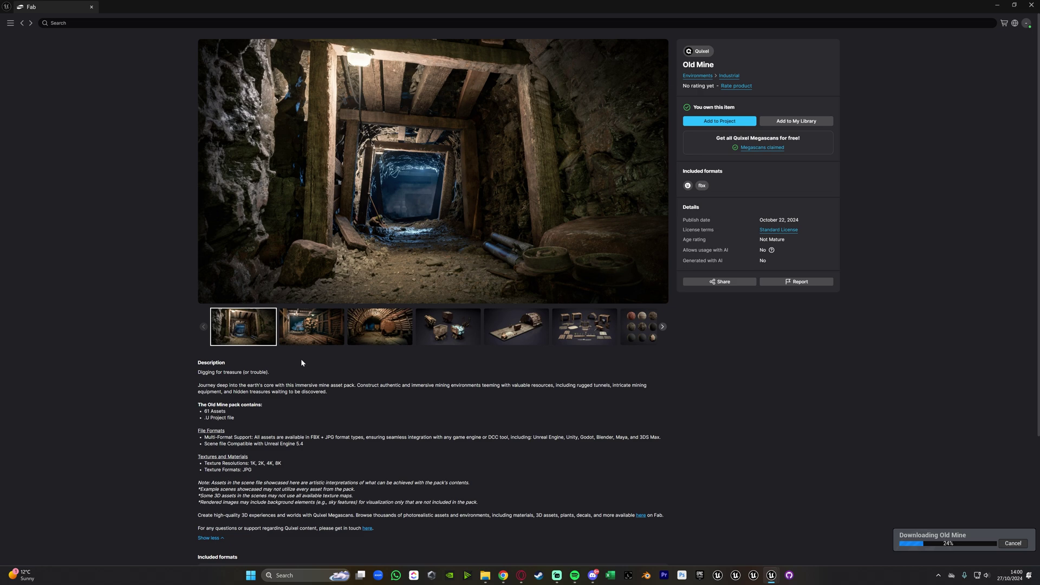
pyautogui.click(311, 327)
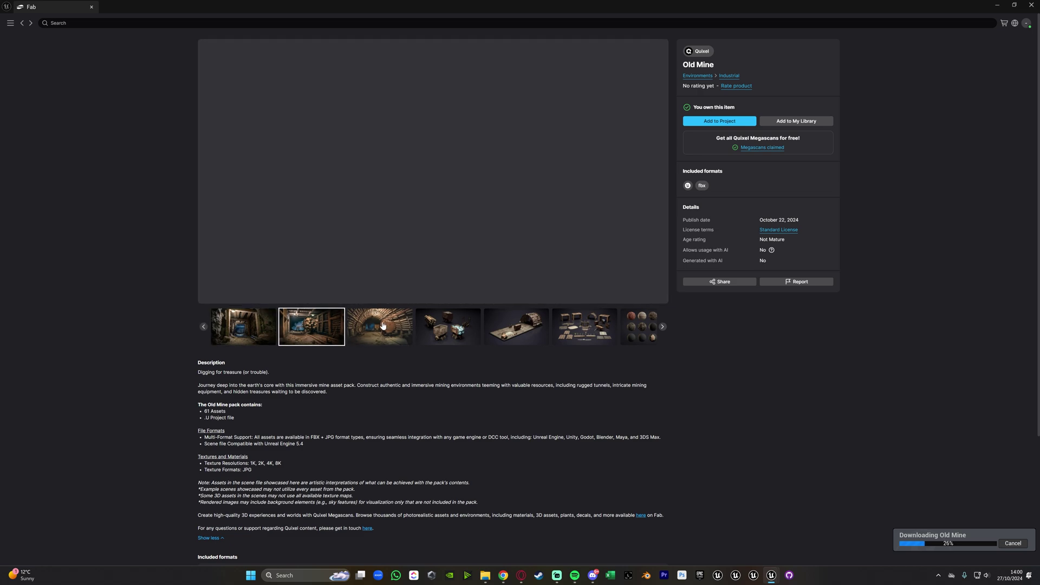
pyautogui.click(383, 325)
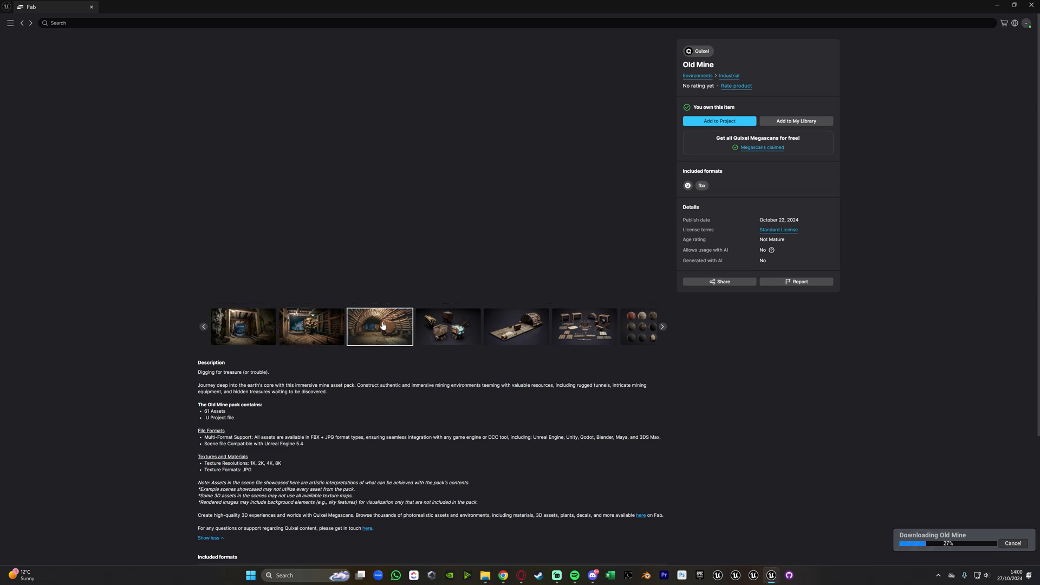
pyautogui.click(443, 334)
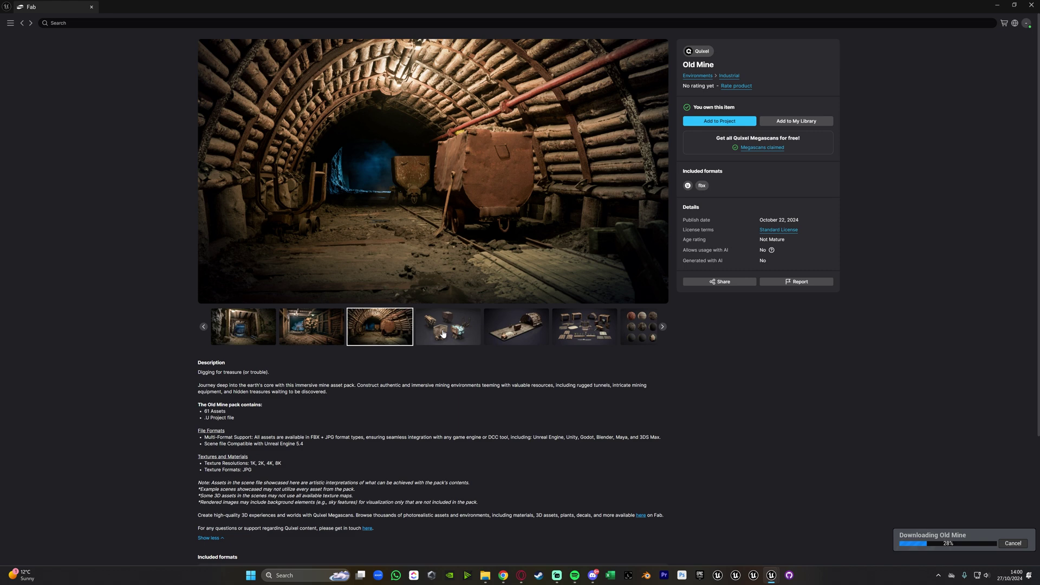
pyautogui.click(503, 337)
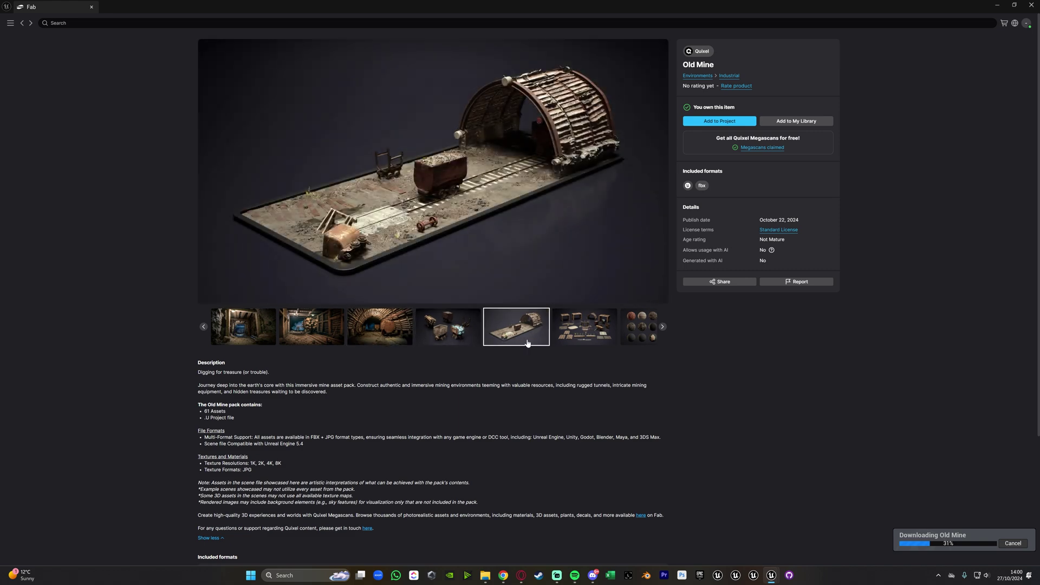
pyautogui.click(576, 339)
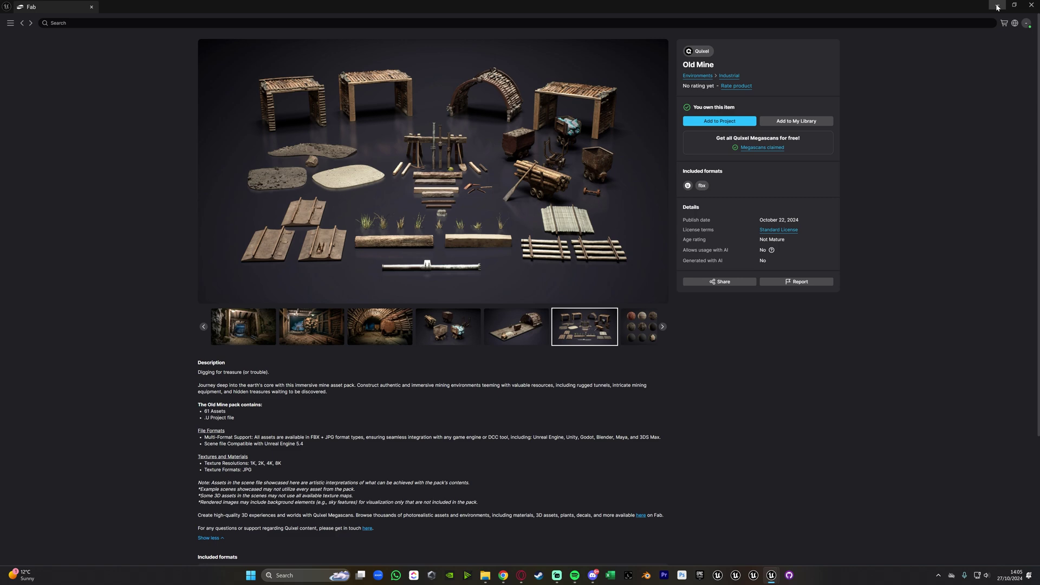
# - Minimize the Fab window and browse Scene_OldMine's Megascans 3D_Assets content down to the Des_Pak_Patch_Ground_Rocky_06 folder
pyautogui.click(997, 7)
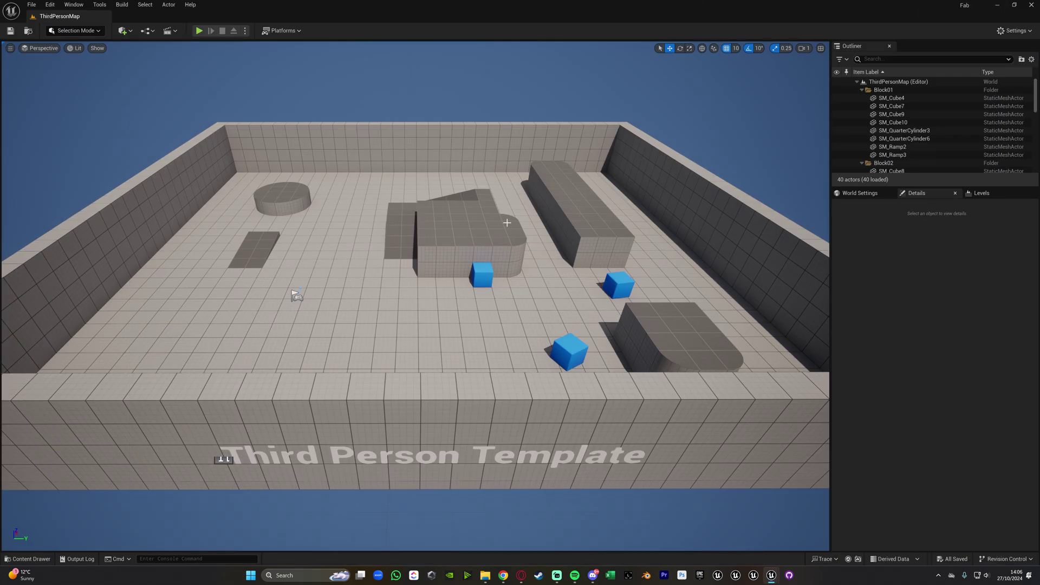
pyautogui.hotkey('ctrl', 'space')
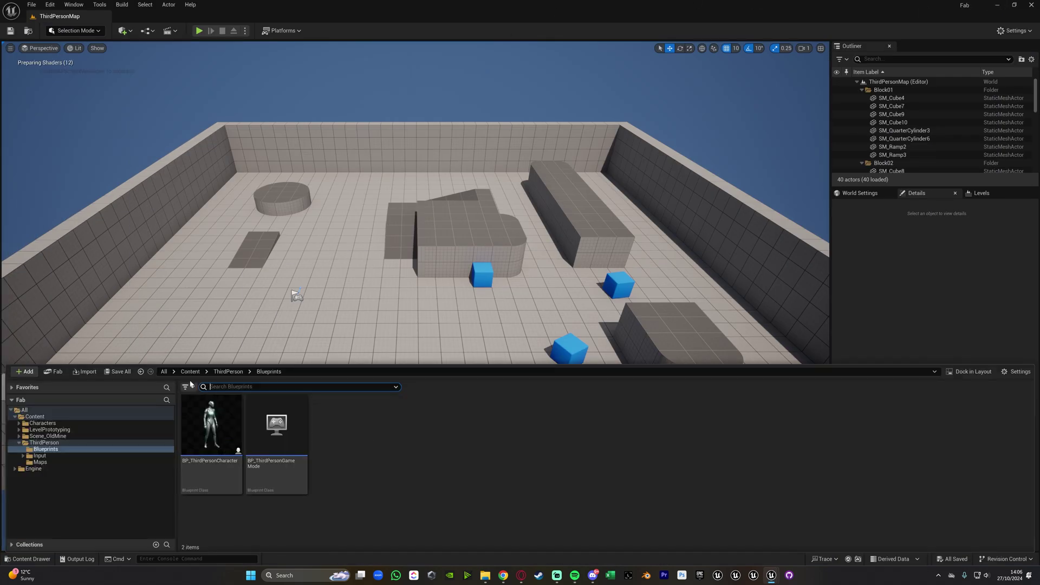
pyautogui.click(190, 371)
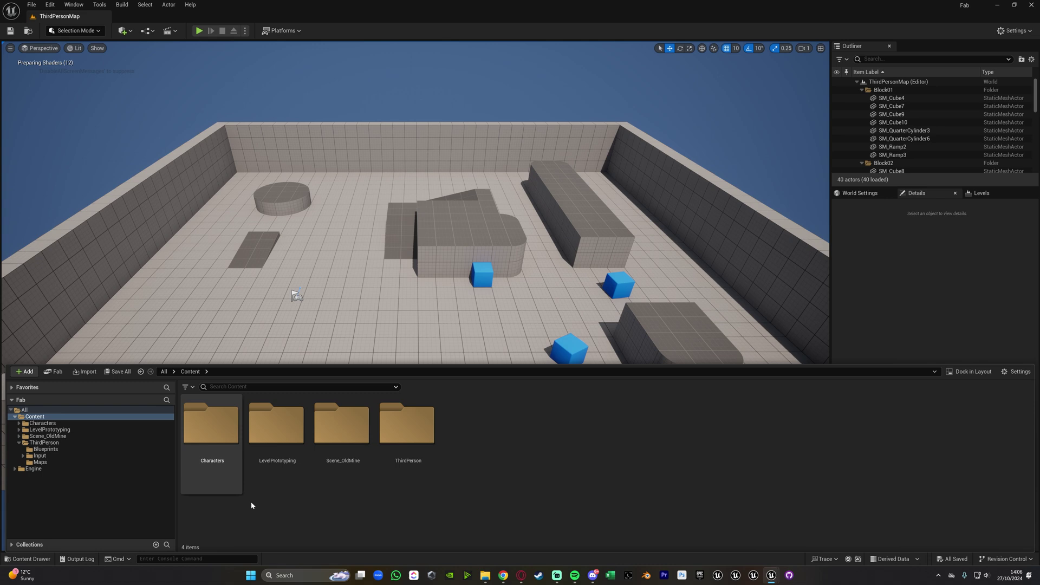
pyautogui.doubleClick(342, 450)
pyautogui.doubleClick(227, 460)
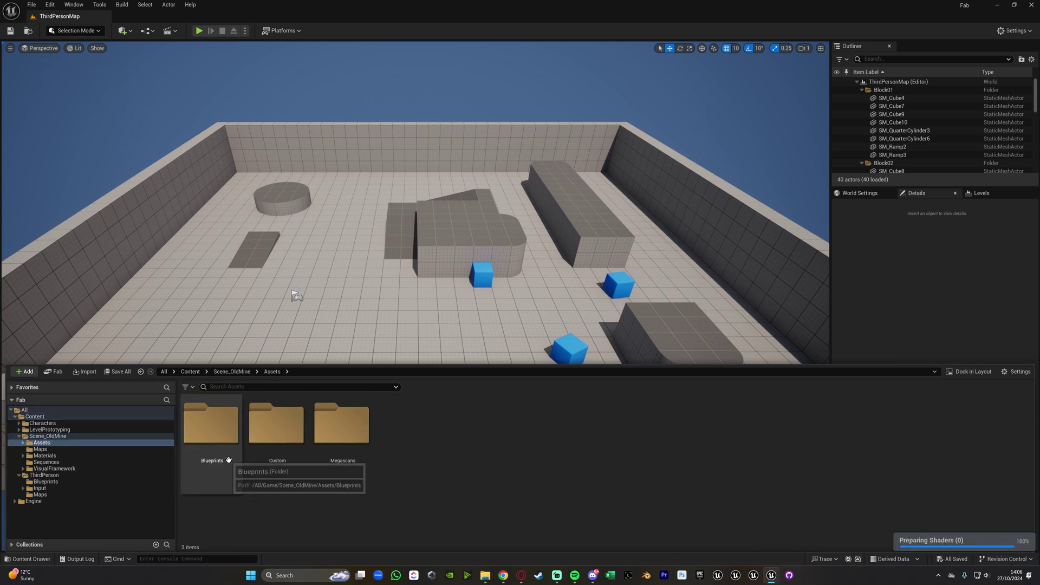
pyautogui.doubleClick(343, 472)
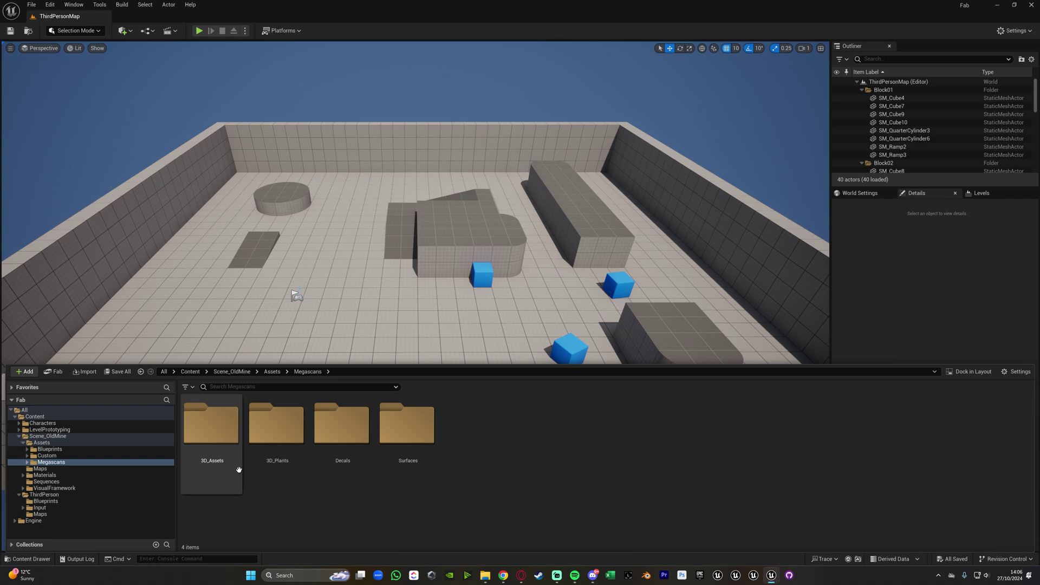
pyautogui.doubleClick(217, 468)
pyautogui.doubleClick(272, 458)
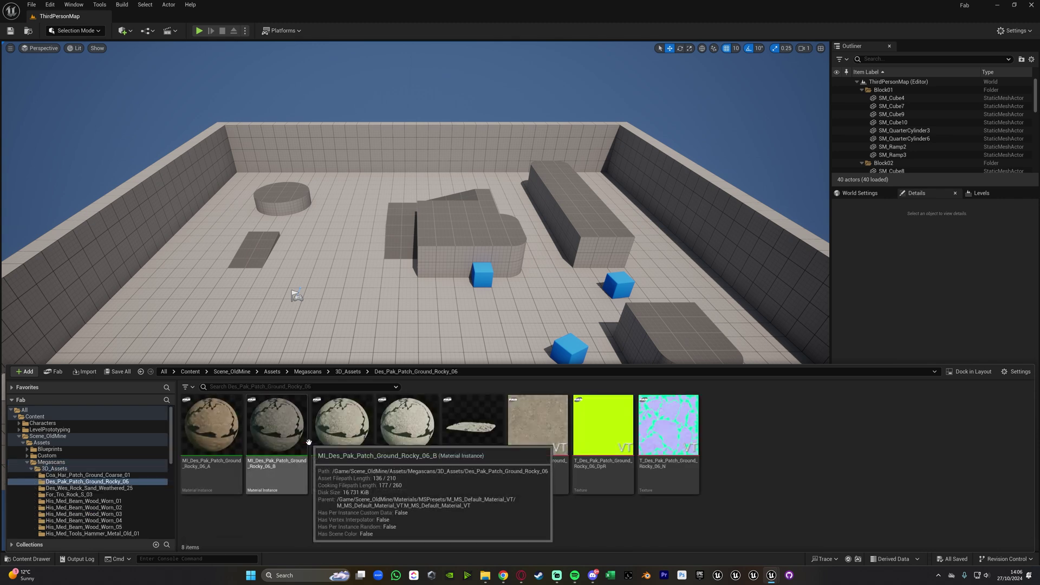
# - Return to the Scene_OldMine folder and open the Industrial_OldMine level from its Maps folder
pyautogui.hotkey('alt', 'Left')
pyautogui.click(272, 371)
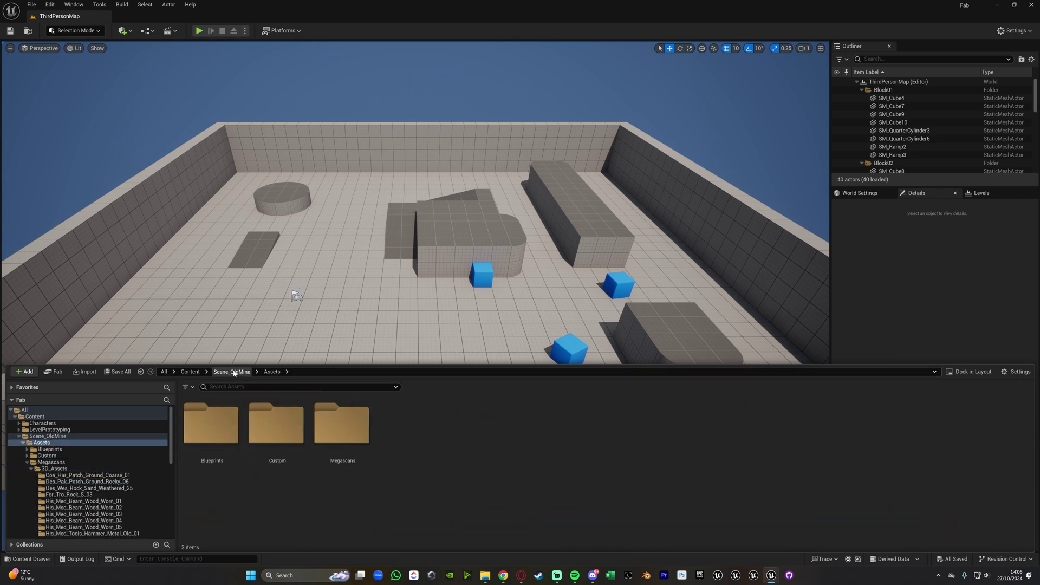
pyautogui.click(232, 372)
pyautogui.doubleClick(287, 452)
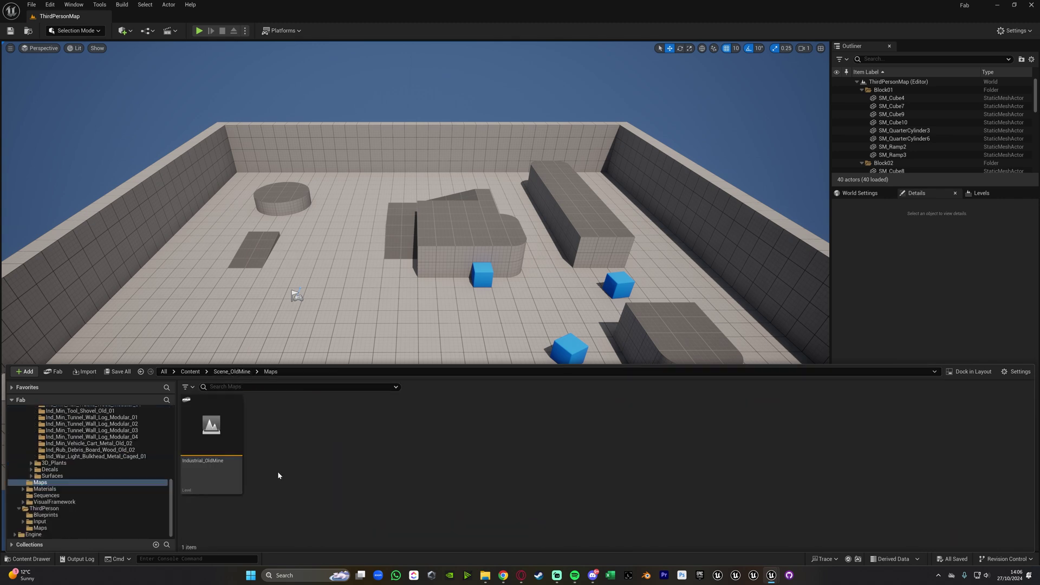
pyautogui.doubleClick(222, 430)
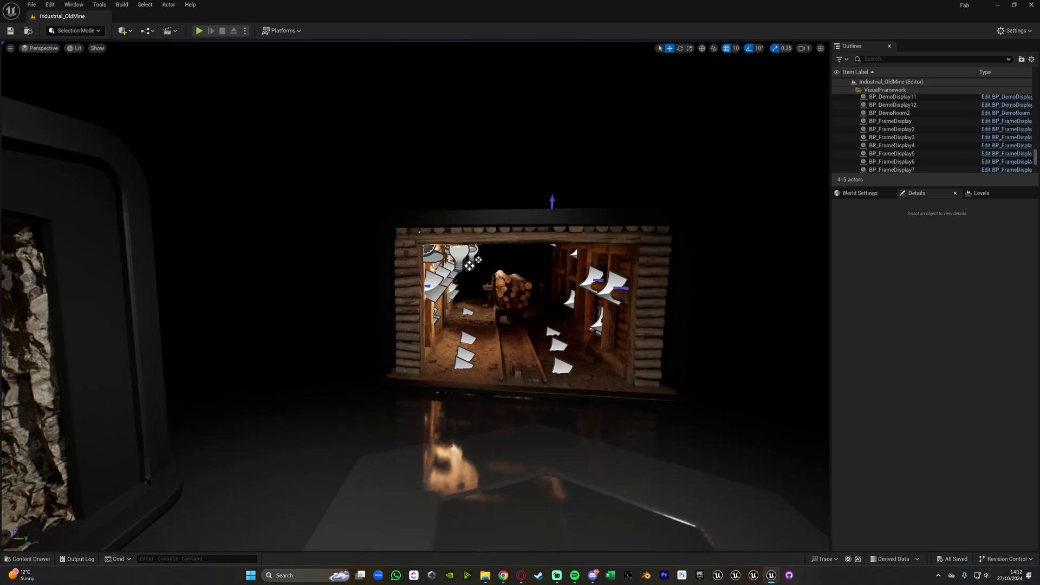
# - Fly through the mine displays in the level with game view turned on to hide the editor icons
pyautogui.scroll(10, 415, 296)
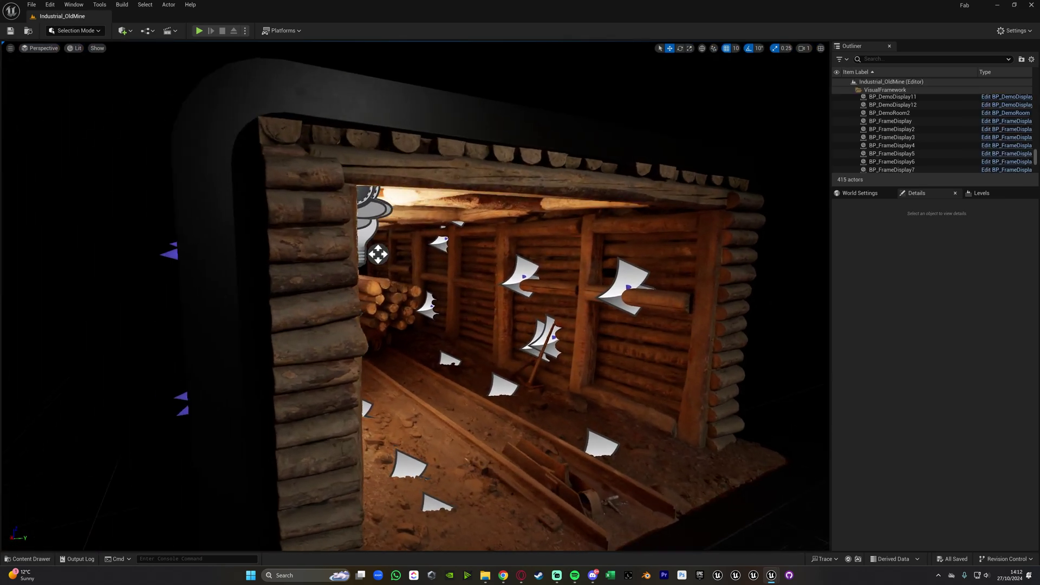
pyautogui.scroll(8, 415, 295)
pyautogui.press('g')
pyautogui.scroll(5, 415, 295)
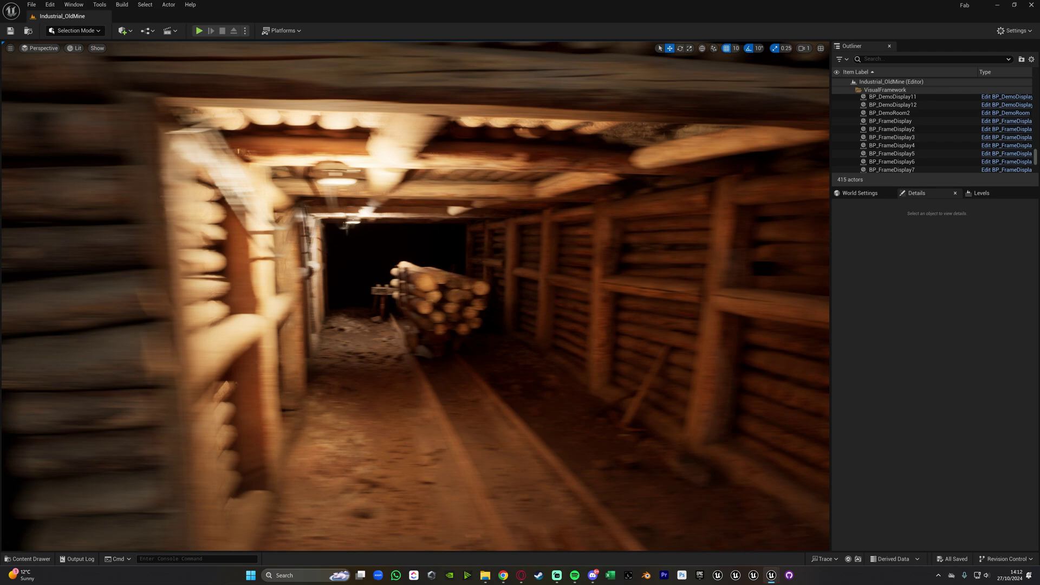
pyautogui.scroll(-15, 415, 296)
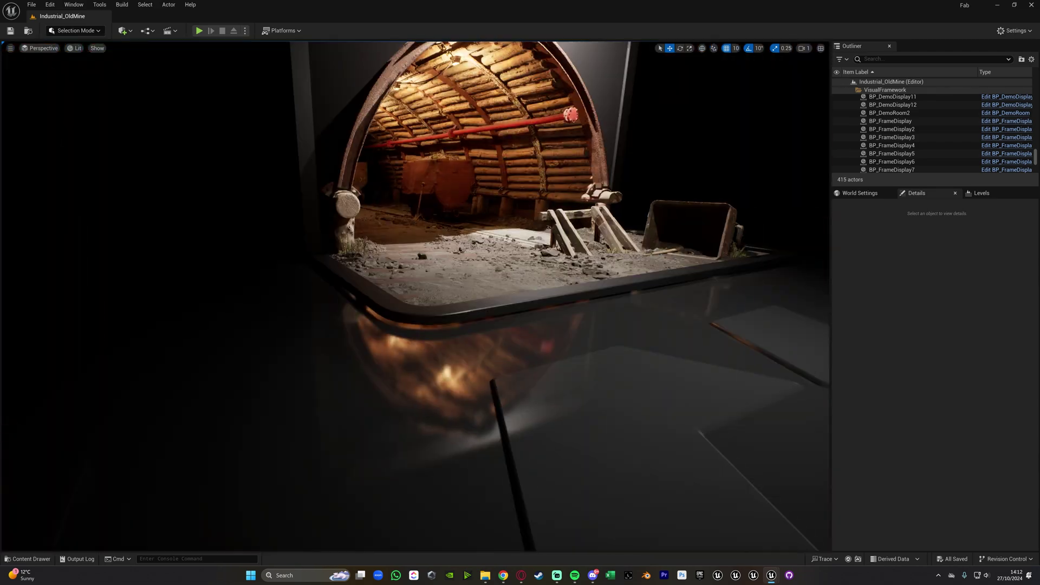
pyautogui.moveTo(415, 295); pyautogui.dragTo(544, 339, button='right')
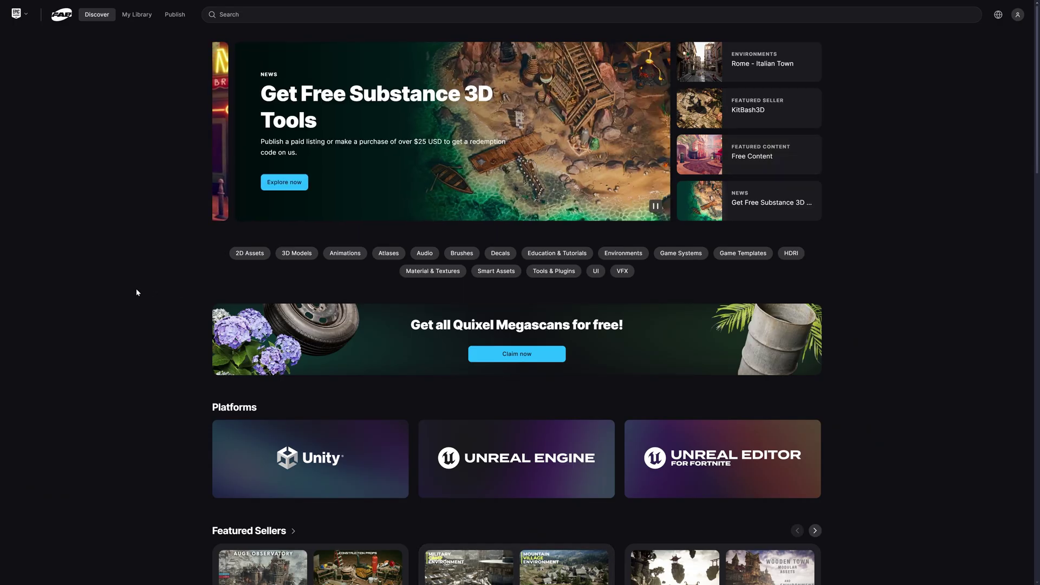
# - Look through the Fab website's Discover page from the featured banner down to the Animations section, and return to the banner
pyautogui.scroll(-2, 136, 293)
pyautogui.scroll(-2, 136, 292)
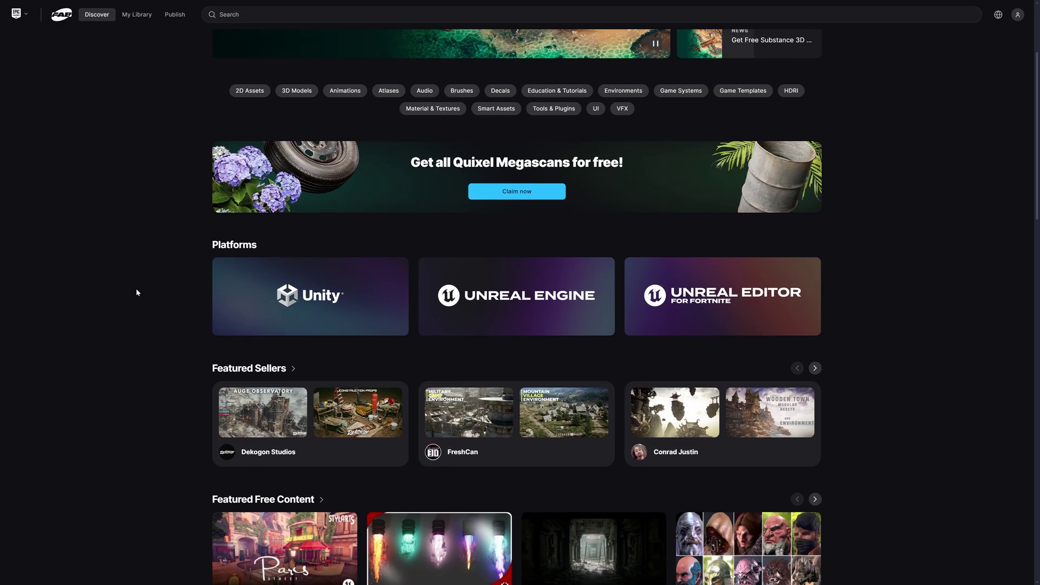
pyautogui.scroll(-5, 137, 292)
pyautogui.scroll(-5, 137, 293)
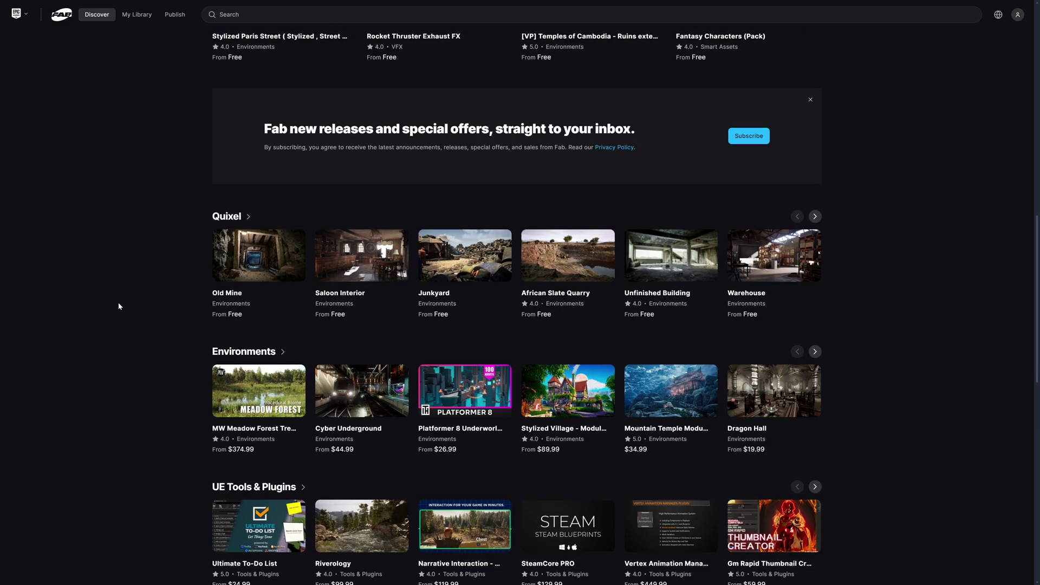
pyautogui.scroll(-2, 120, 307)
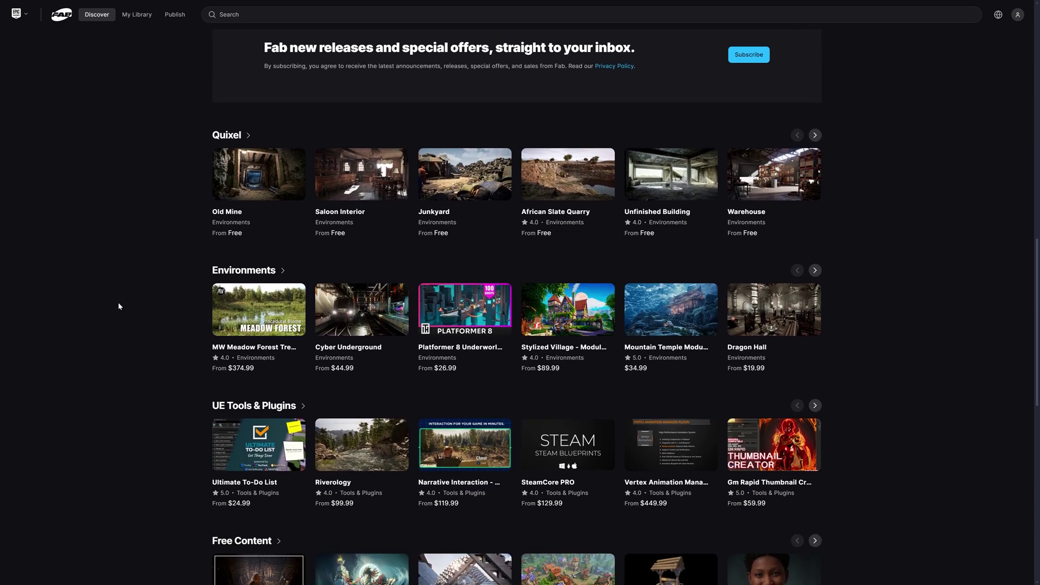
pyautogui.scroll(-2, 119, 306)
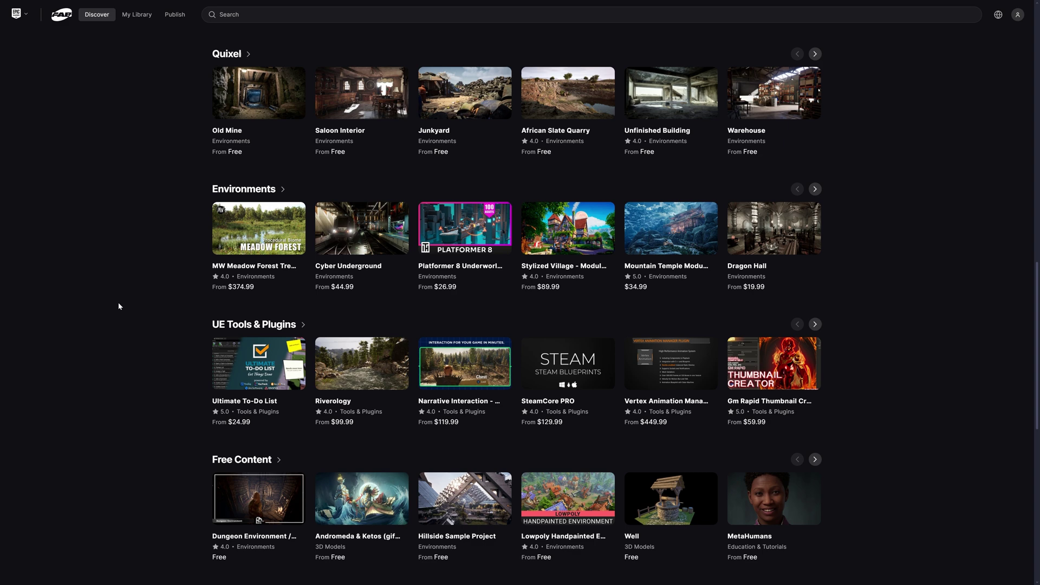
pyautogui.scroll(-4, 119, 306)
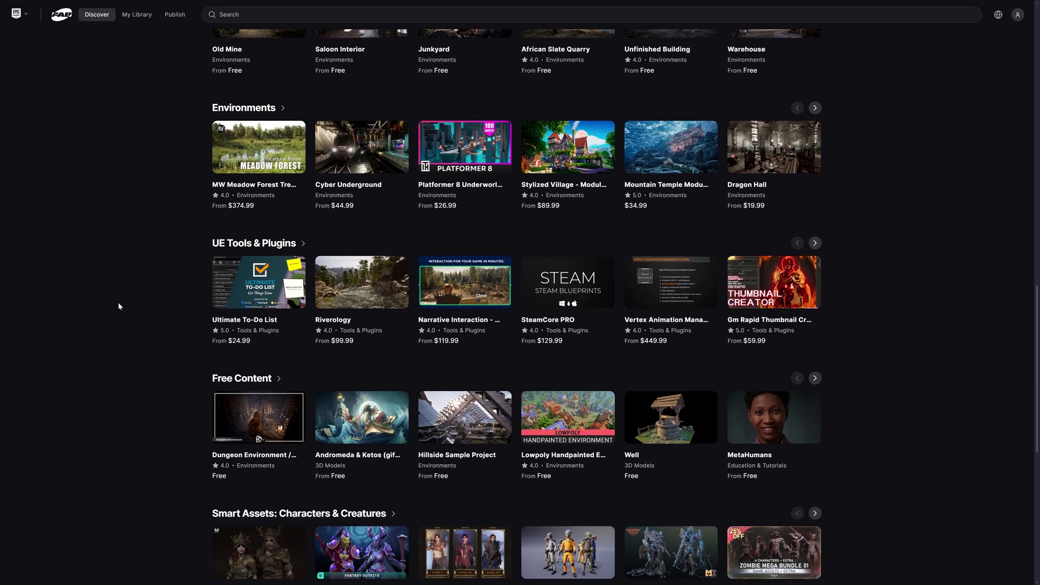
pyautogui.scroll(-6, 120, 306)
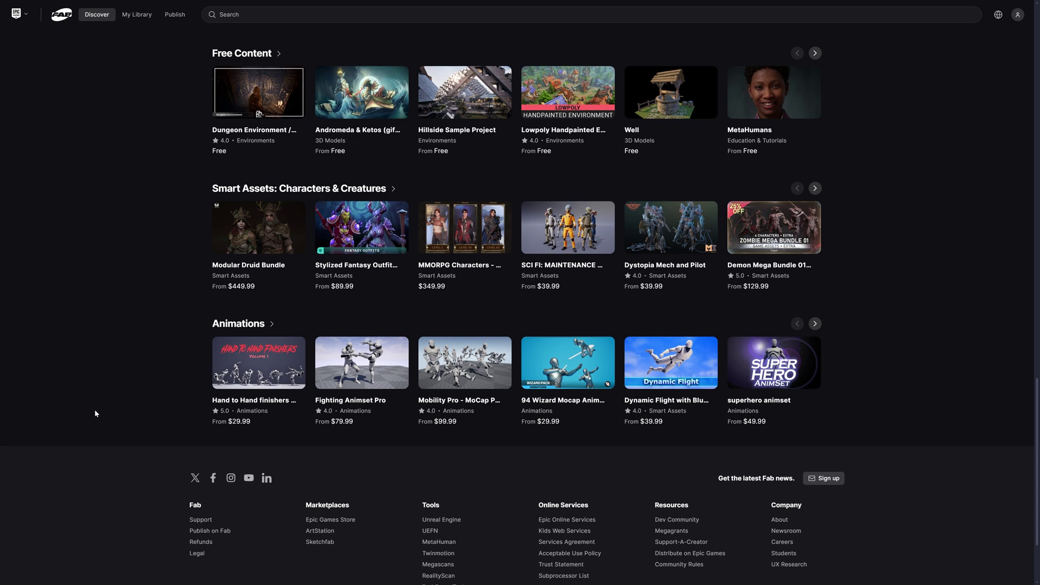
pyautogui.scroll(9, 94, 410)
pyautogui.scroll(20, 95, 414)
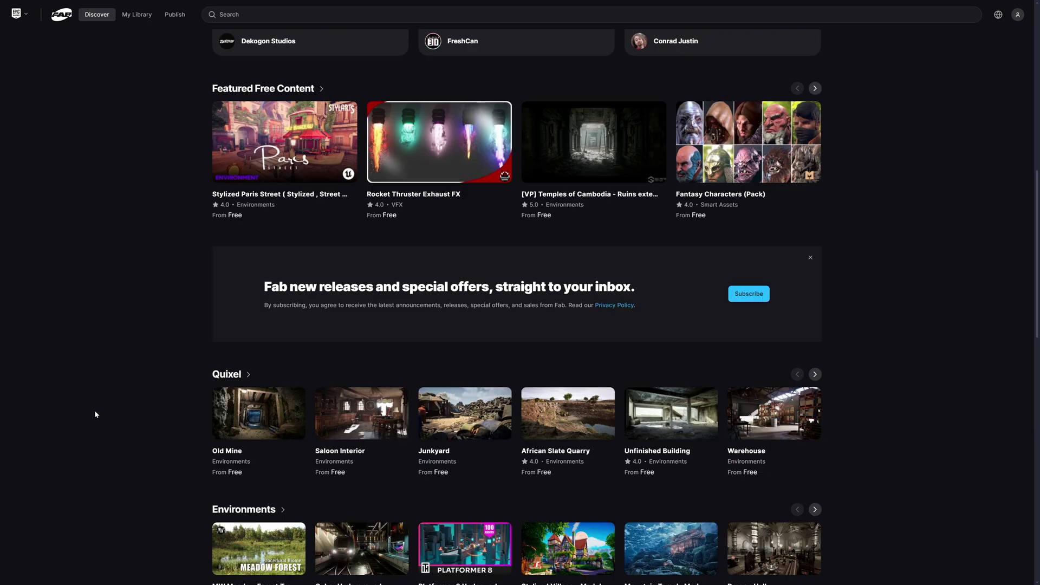
pyautogui.scroll(3, 94, 414)
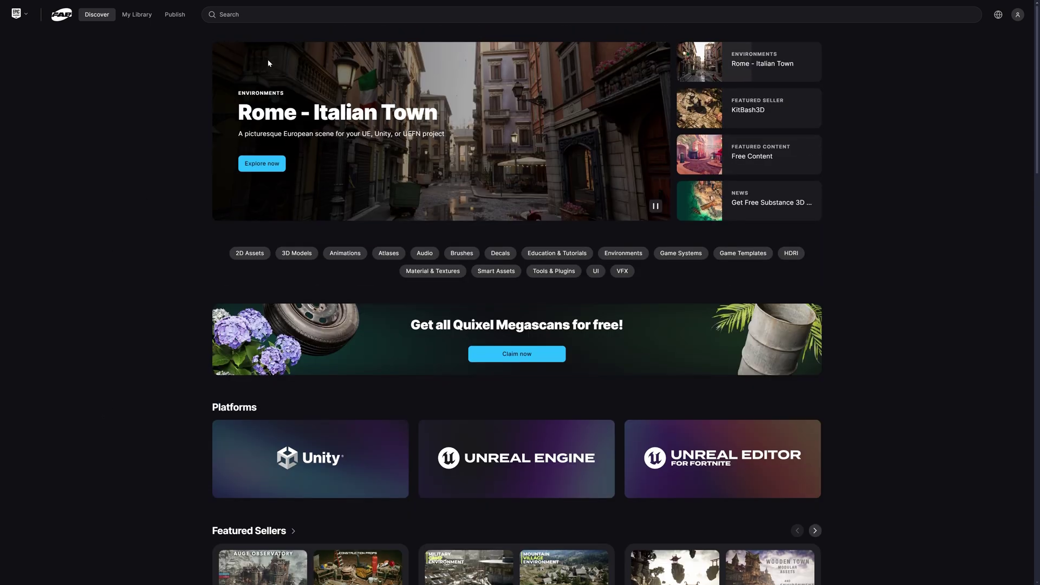
# - Search the Fab marketplace for "copa gaming"
pyautogui.write('/')
pyautogui.write('copa gaming')
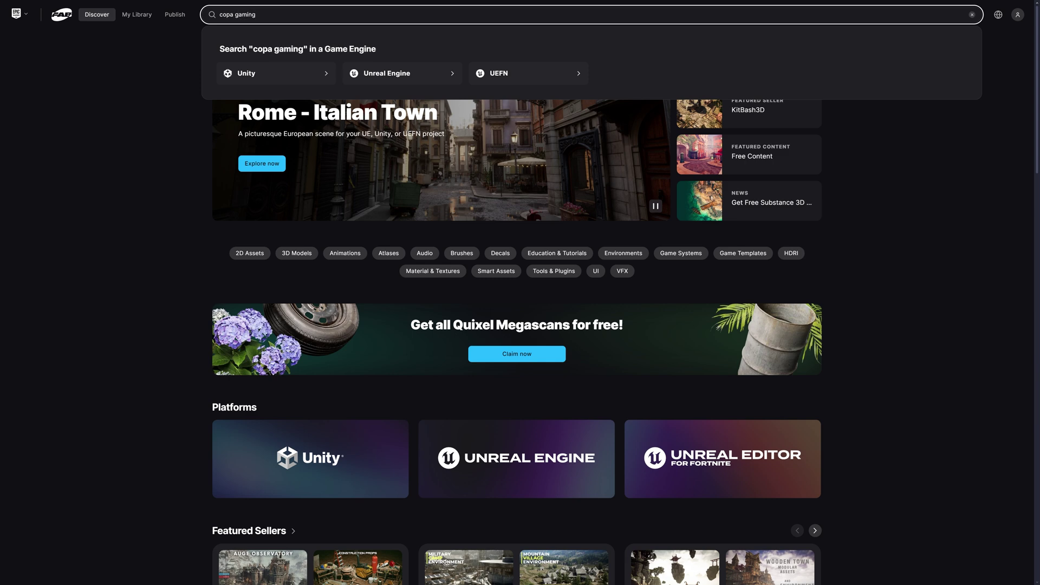
pyautogui.press('Return')
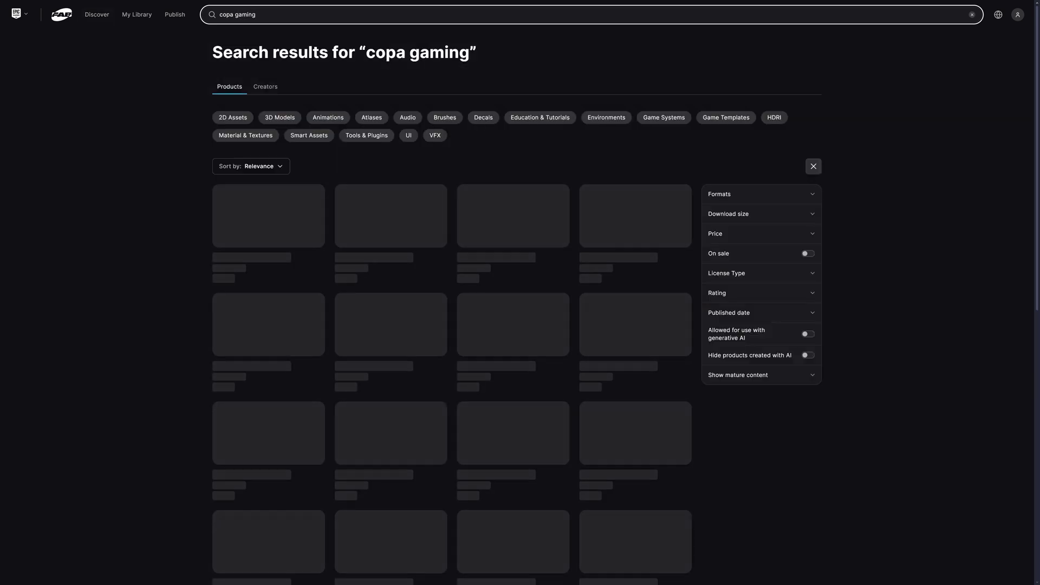